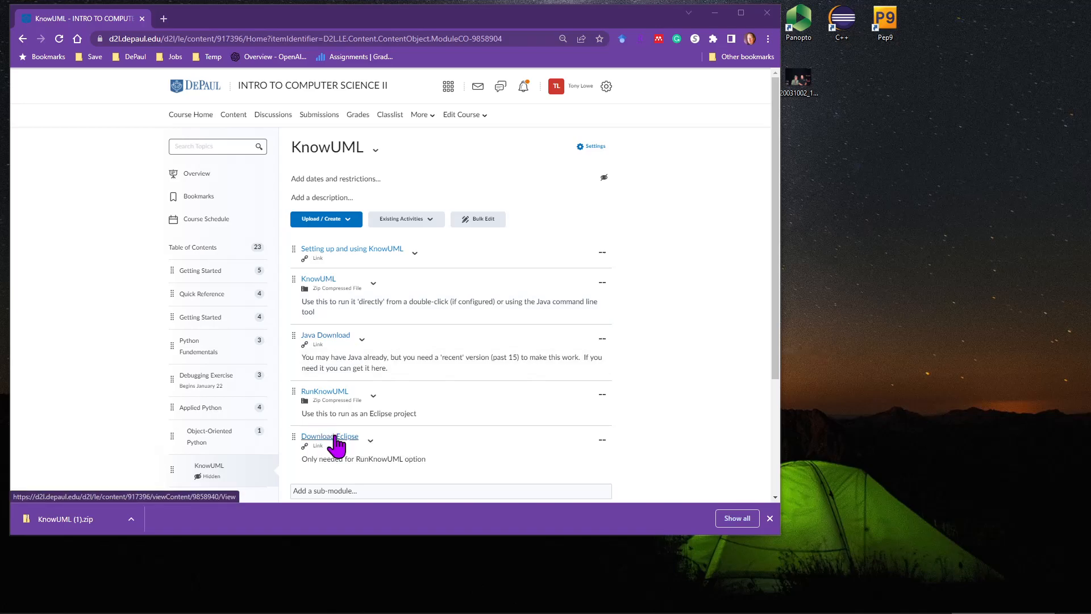
Open the Download Eclipse link in the KnowUML module, examine the Eclipse IDE download options, and close that page.
left_click(334, 436)
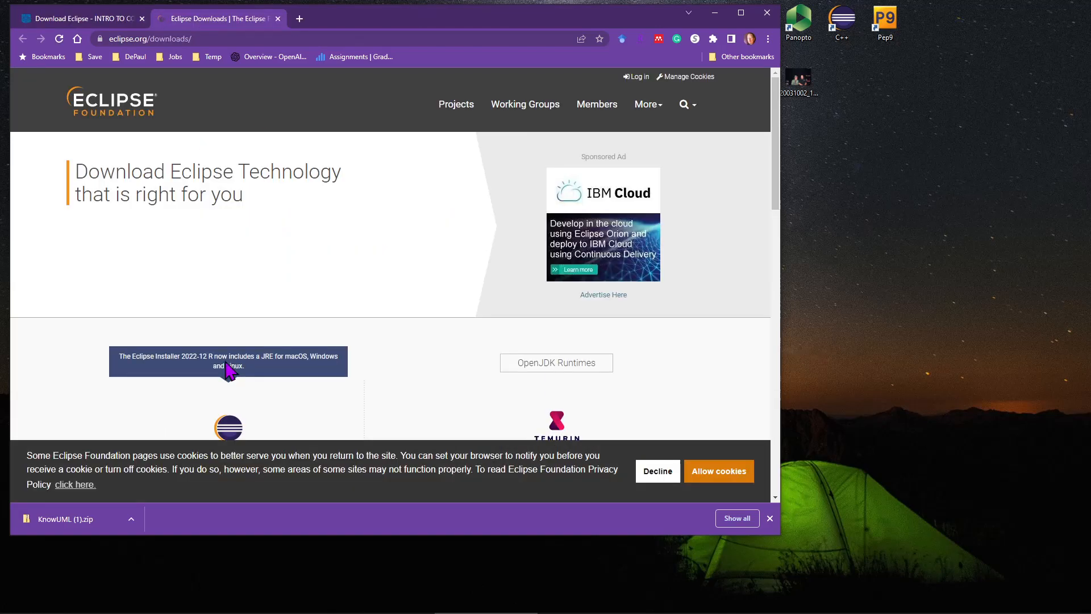
scroll(182, 309, "down", 3)
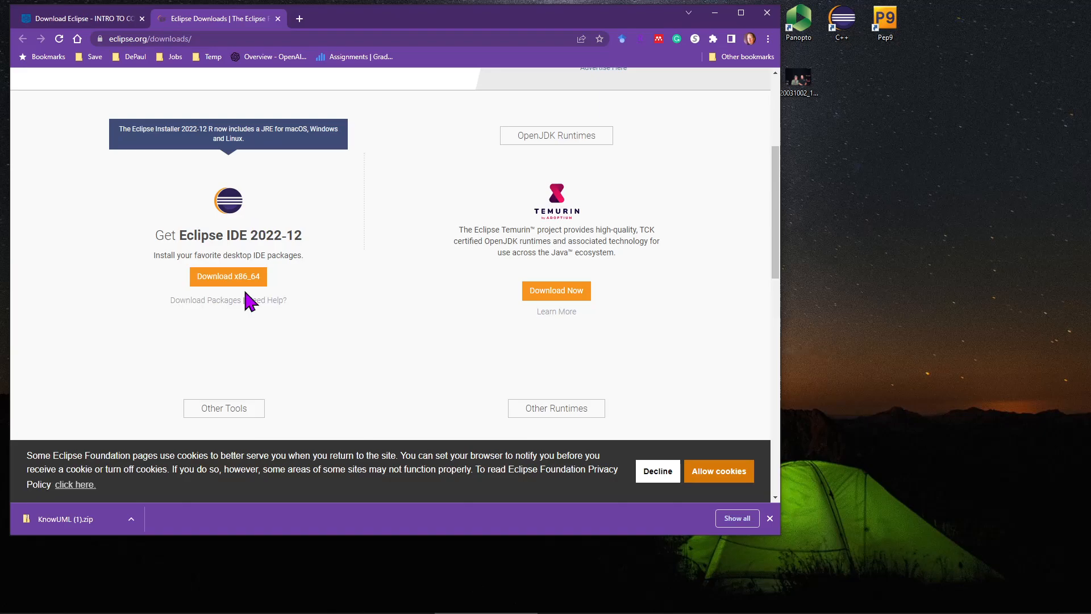
scroll(227, 292, "up", 2)
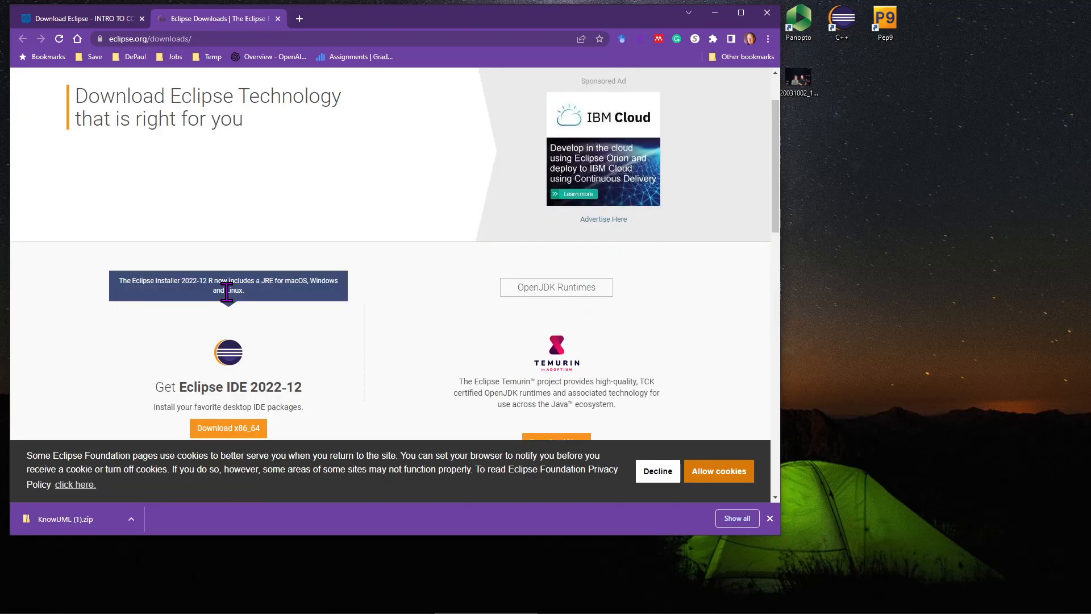
scroll(227, 292, "down", 1)
scroll(226, 290, "down", 1)
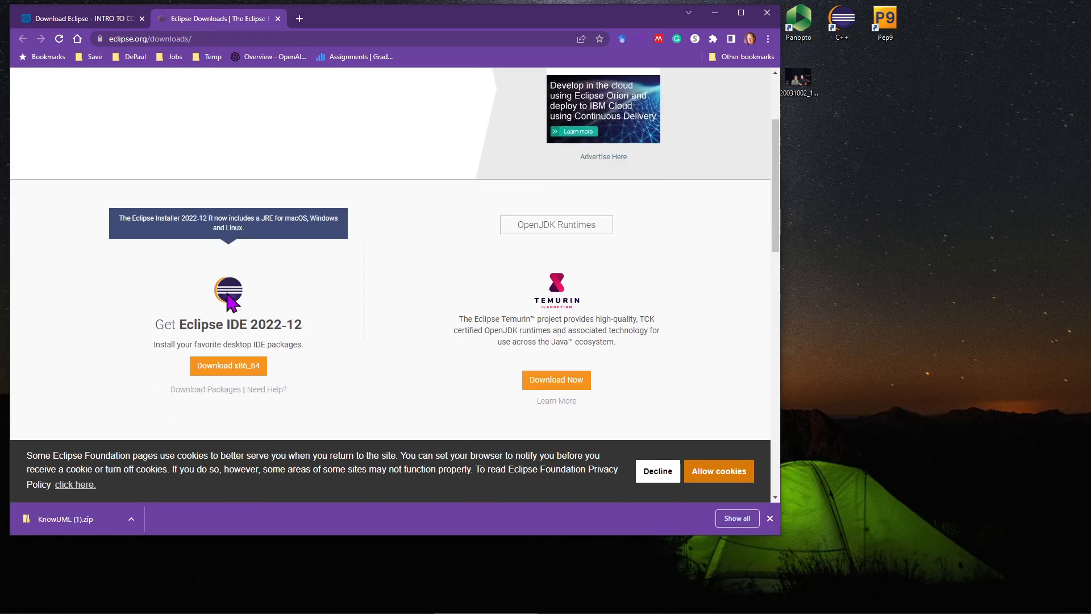
scroll(225, 289, "up", 3)
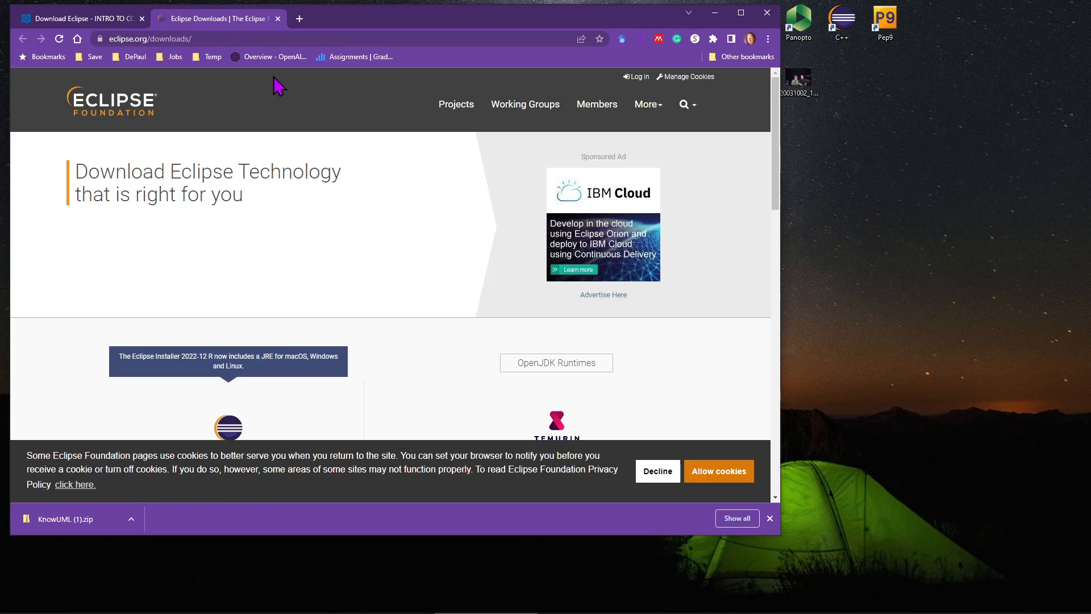
middle_click(244, 26)
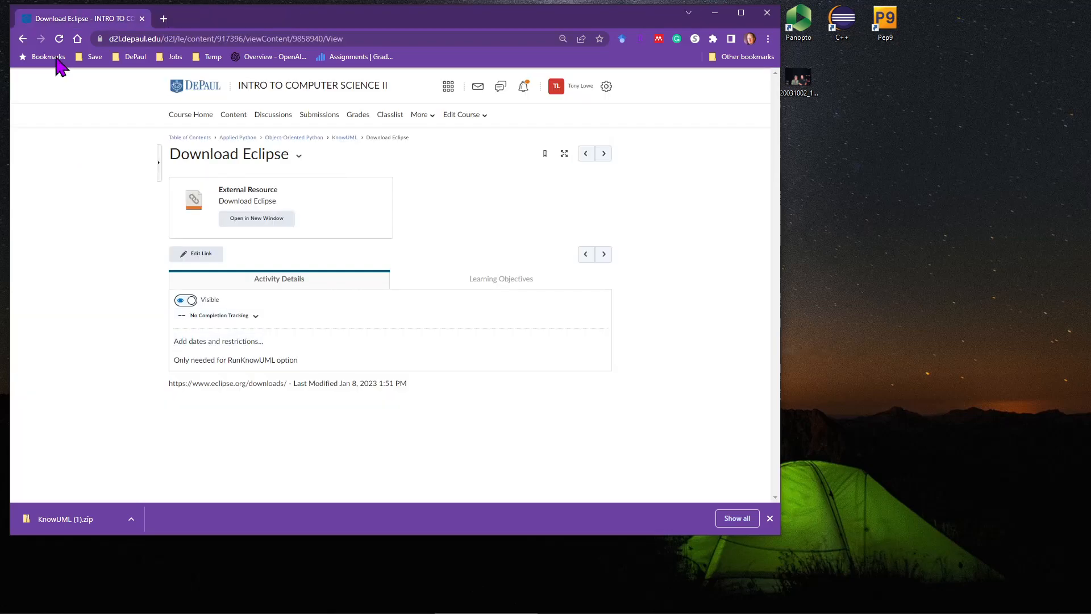
Return to the KnowUML module and download RunKnowUML.zip from the RunKnowUML item.
key("alt+Left")
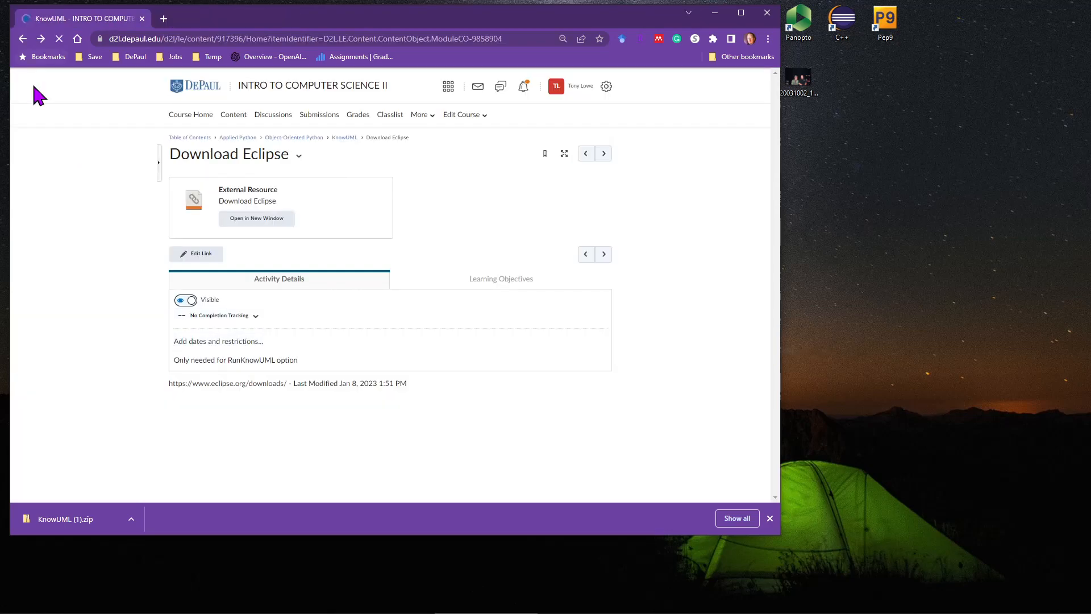
scroll(334, 327, "down", 2)
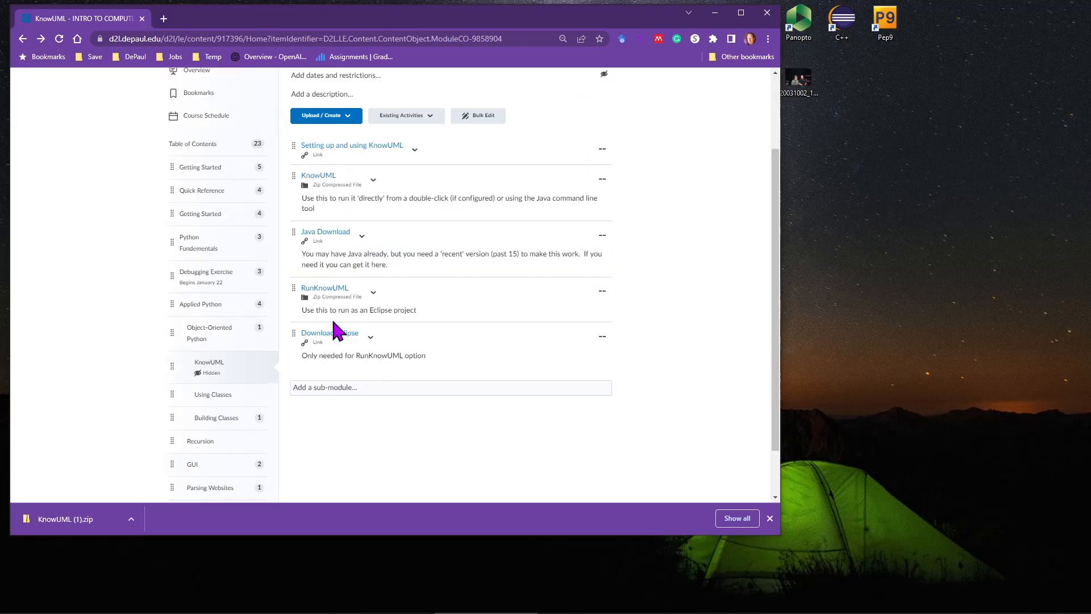
left_click(330, 279)
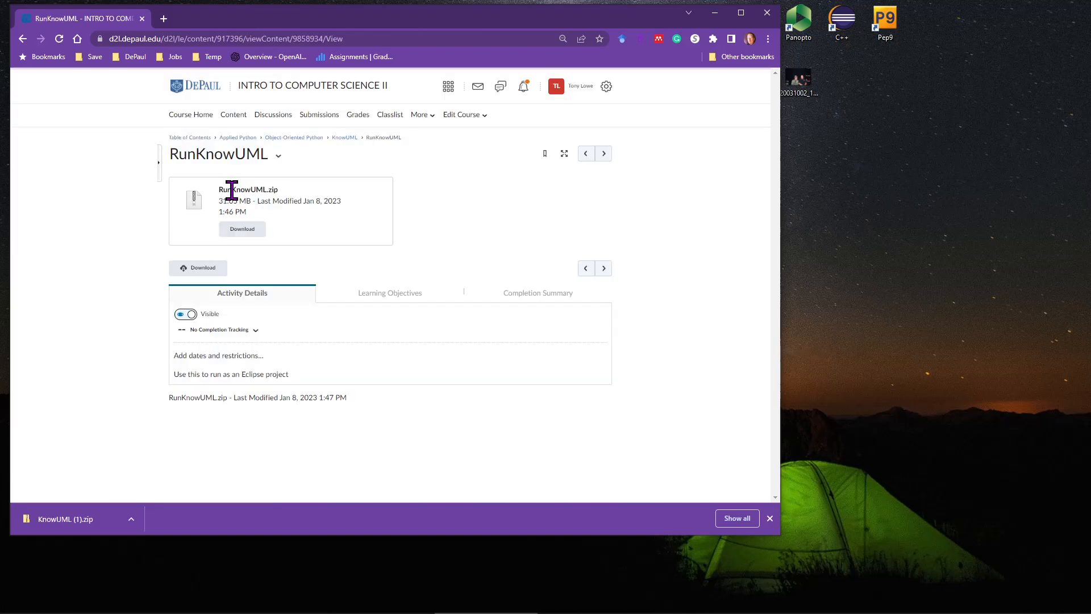
left_click(252, 229)
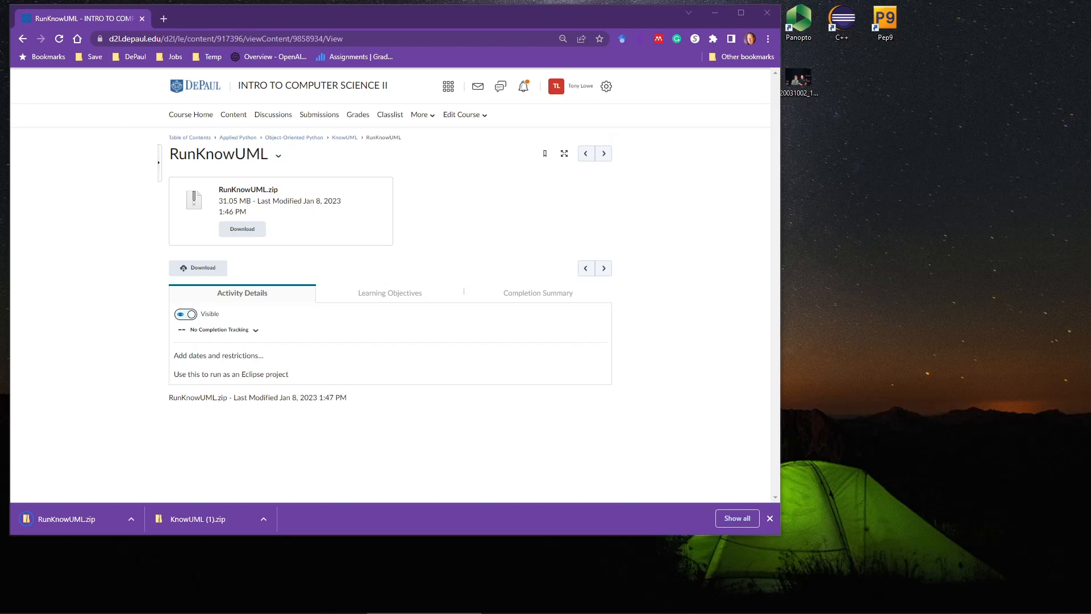
Switch to Eclipse and move and resize its window so the whole workbench fits on the screen.
left_click_drag(604, 612, 613, 337)
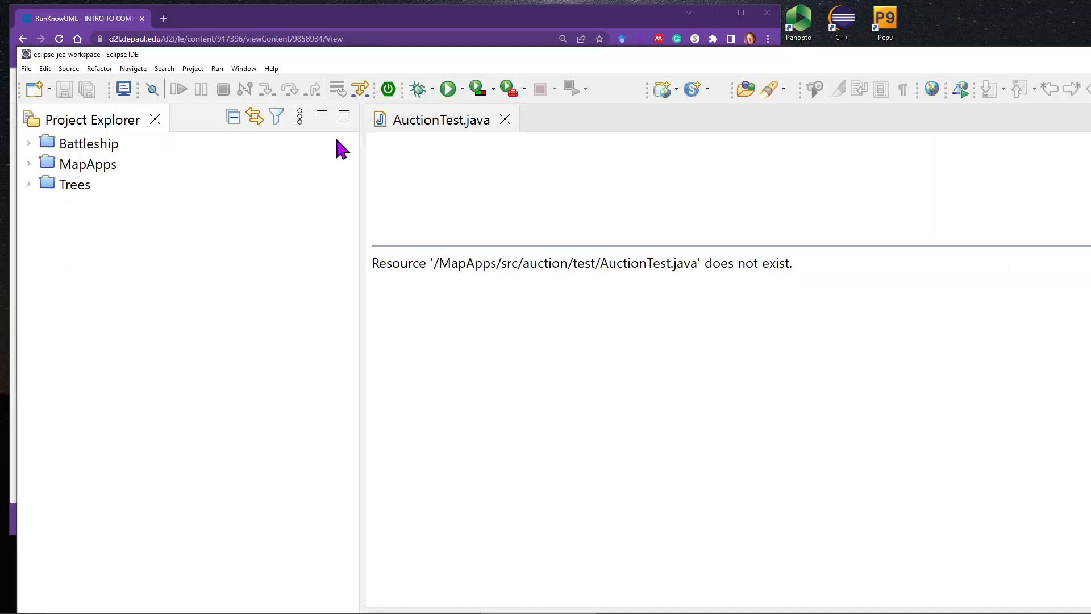
left_click_drag(388, 61, 399, 25)
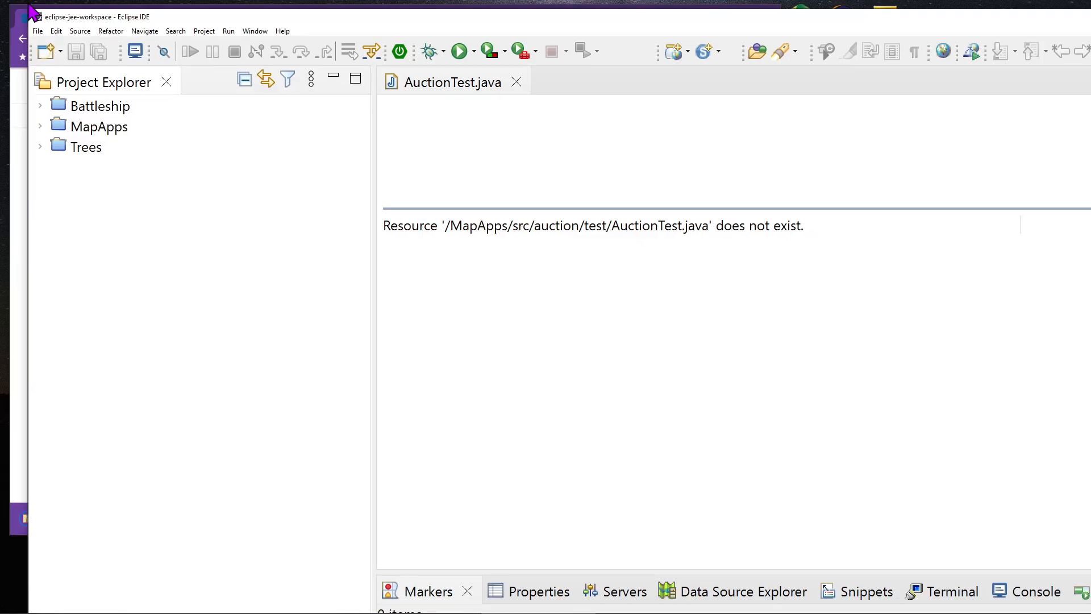
left_click_drag(31, 10, 209, 214)
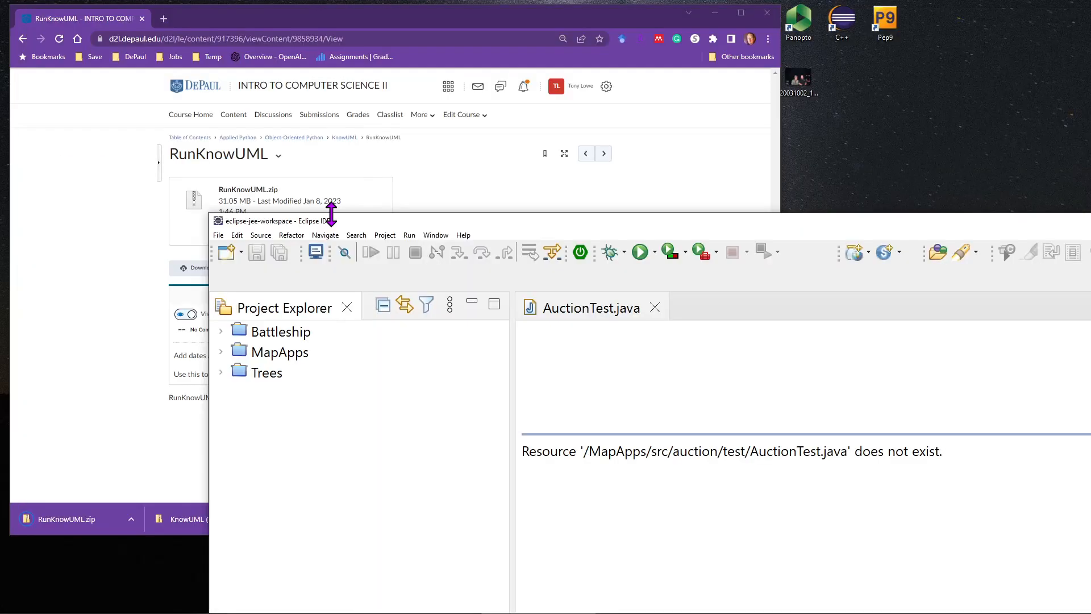
left_click_drag(331, 214, 57, 52)
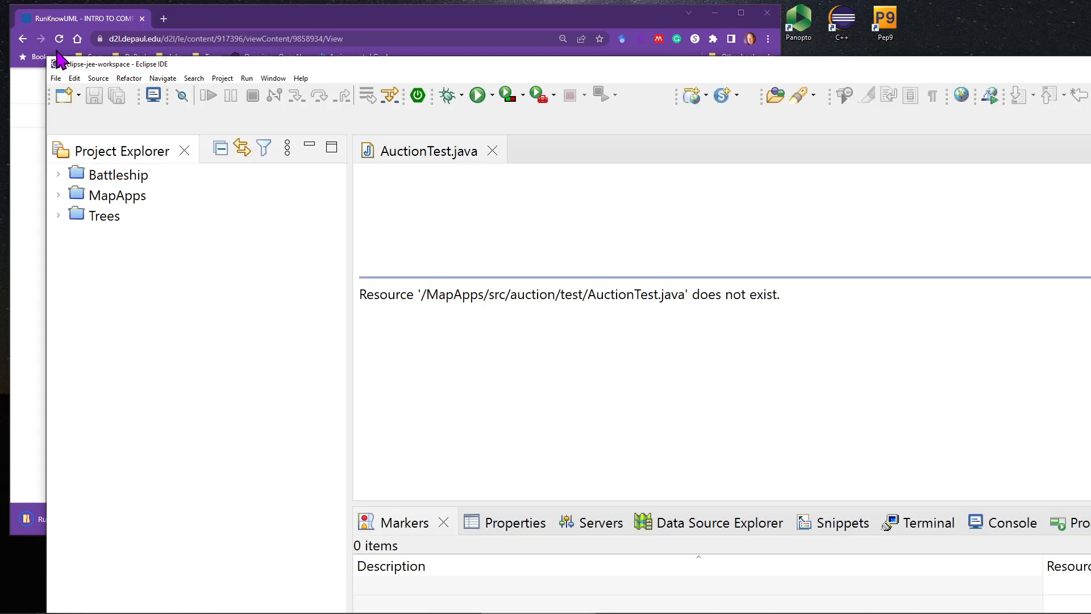
left_click_drag(56, 57, 45, 46)
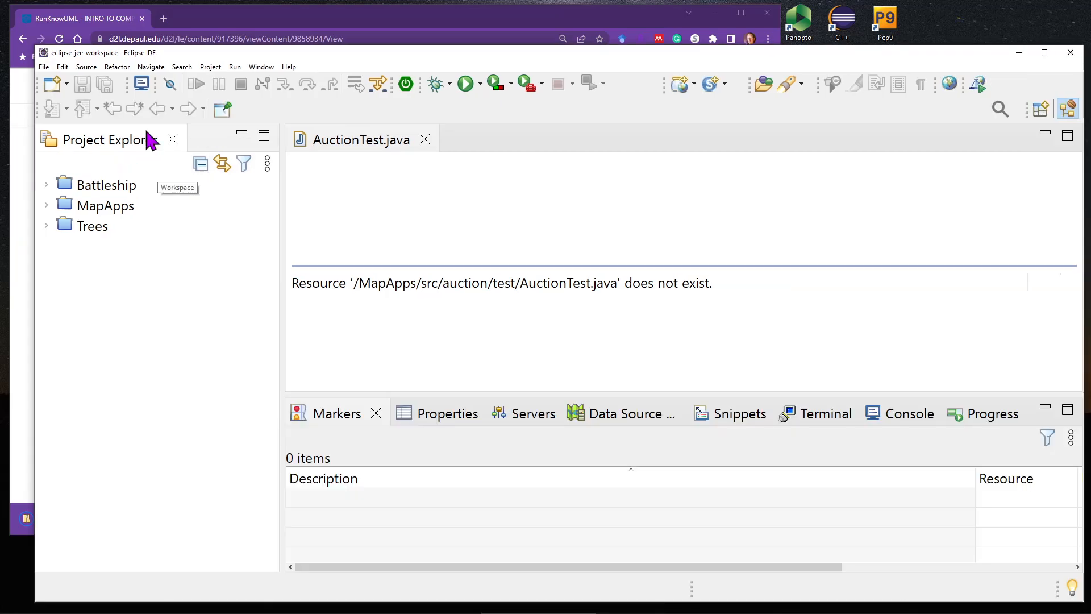
left_click(44, 67)
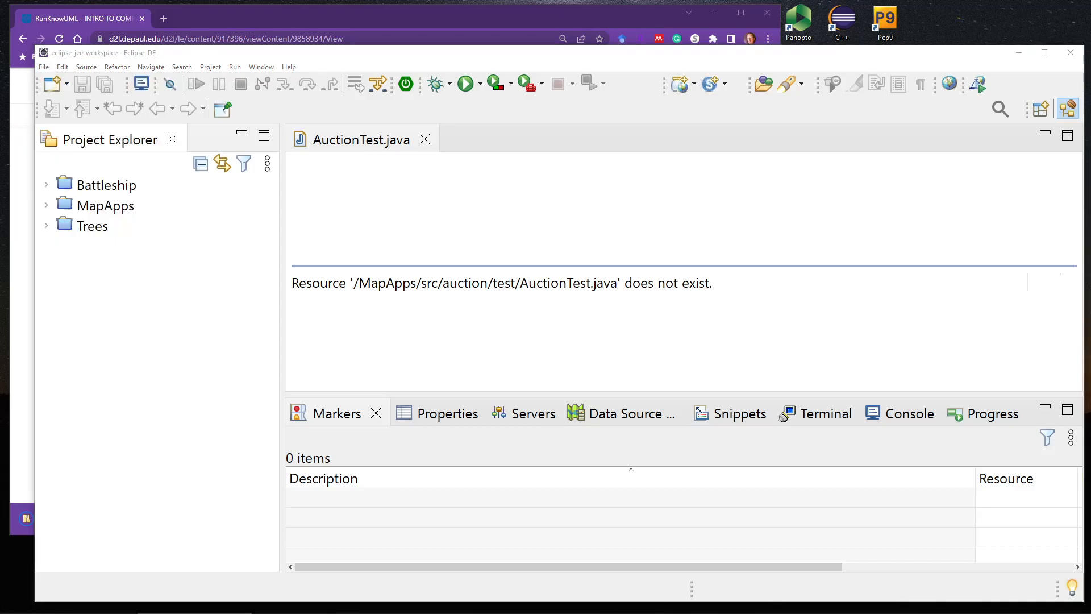
Switch to File Explorer and copy the RunKnowUML folder out of RunKnowUML.zip into Downloads.
key("alt+Tab")
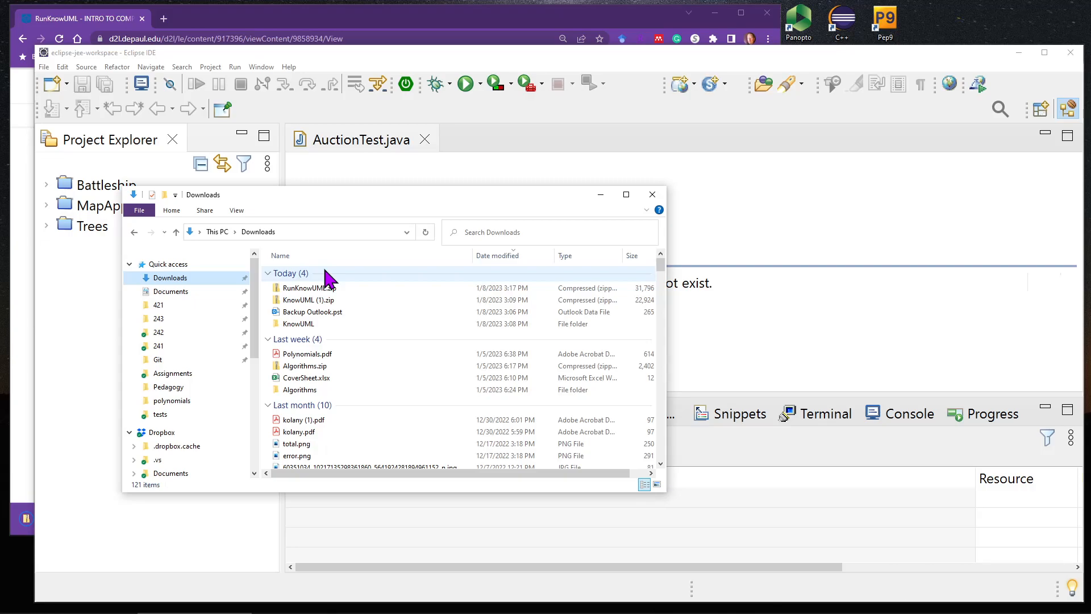
left_click(309, 289)
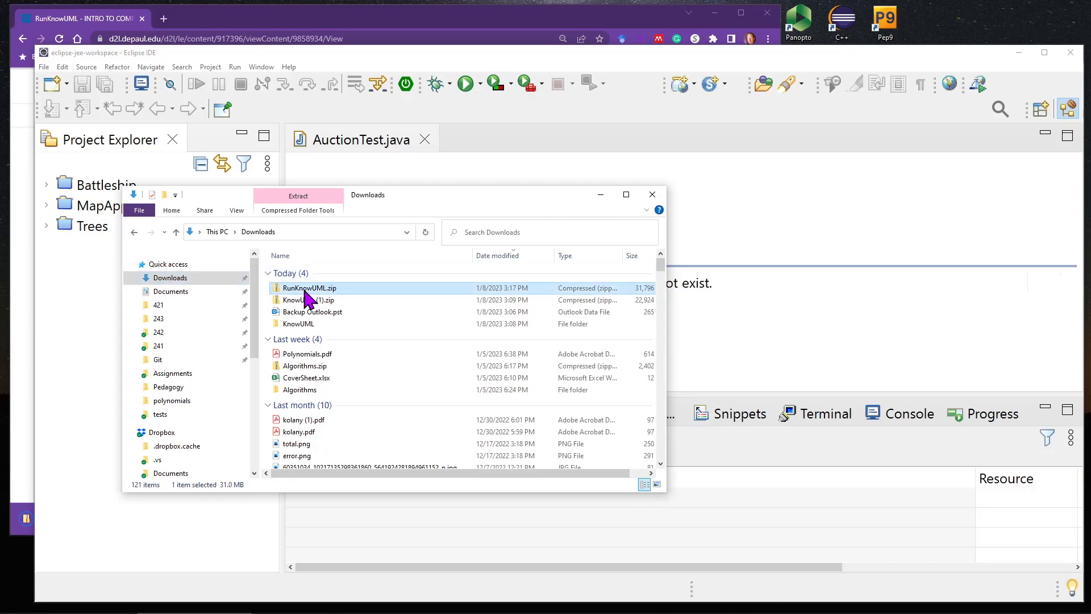
double_click(309, 288)
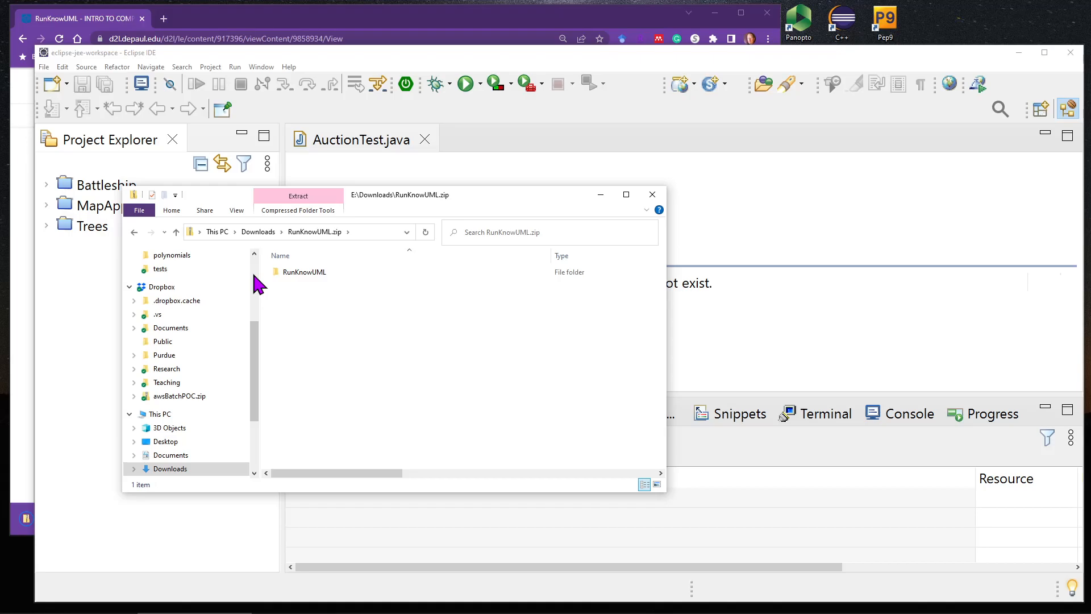
scroll(252, 284, "up", 4)
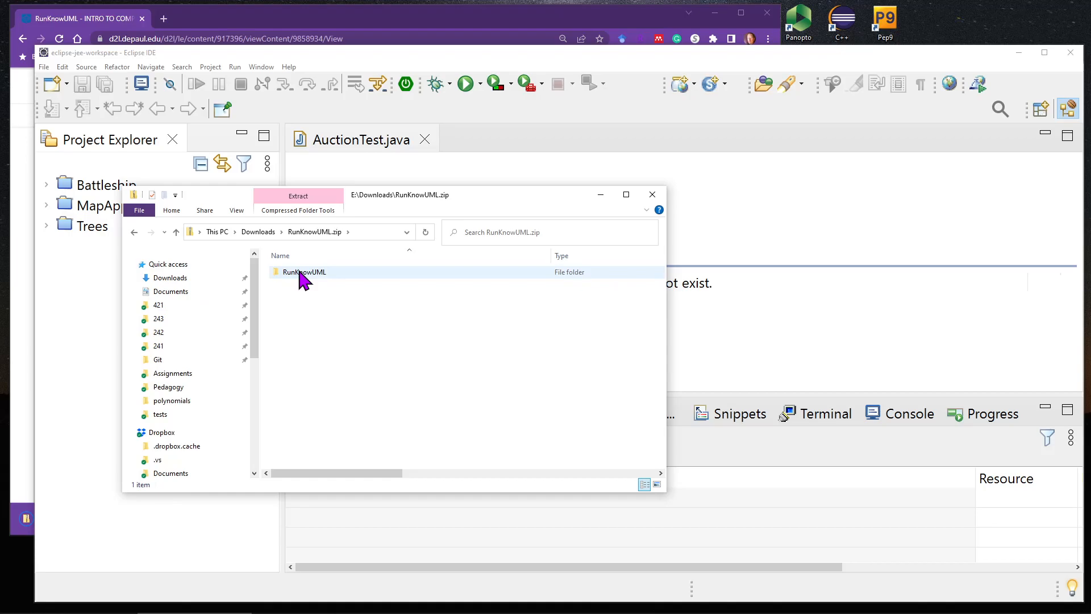
left_click_drag(300, 275, 190, 280)
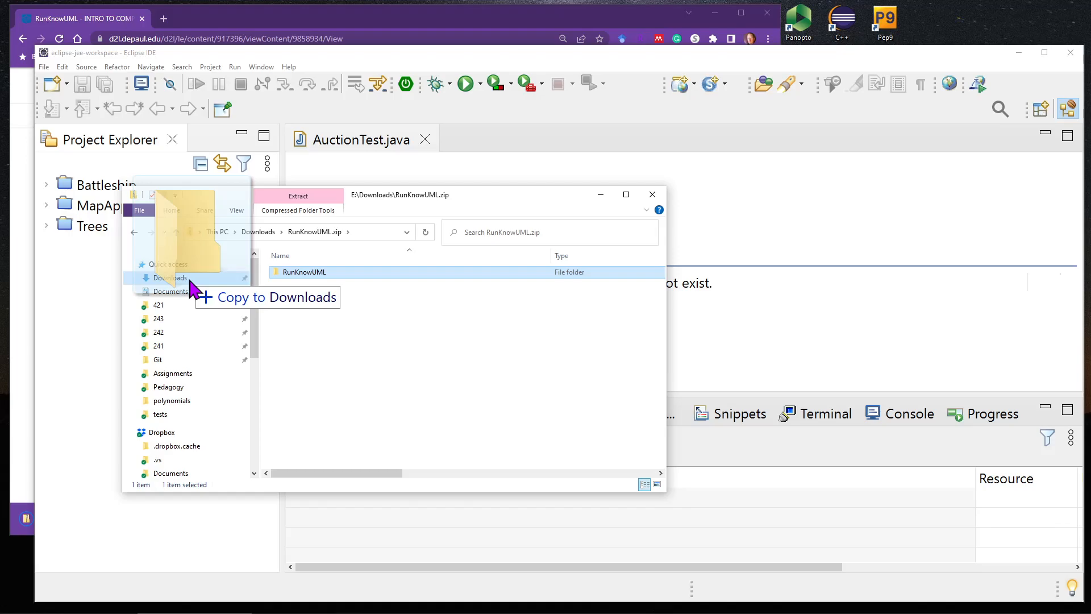
Open the Downloads folder and compare the extracted RunKnowUML folder with the RunKnowUML.zip archive.
left_click(188, 277)
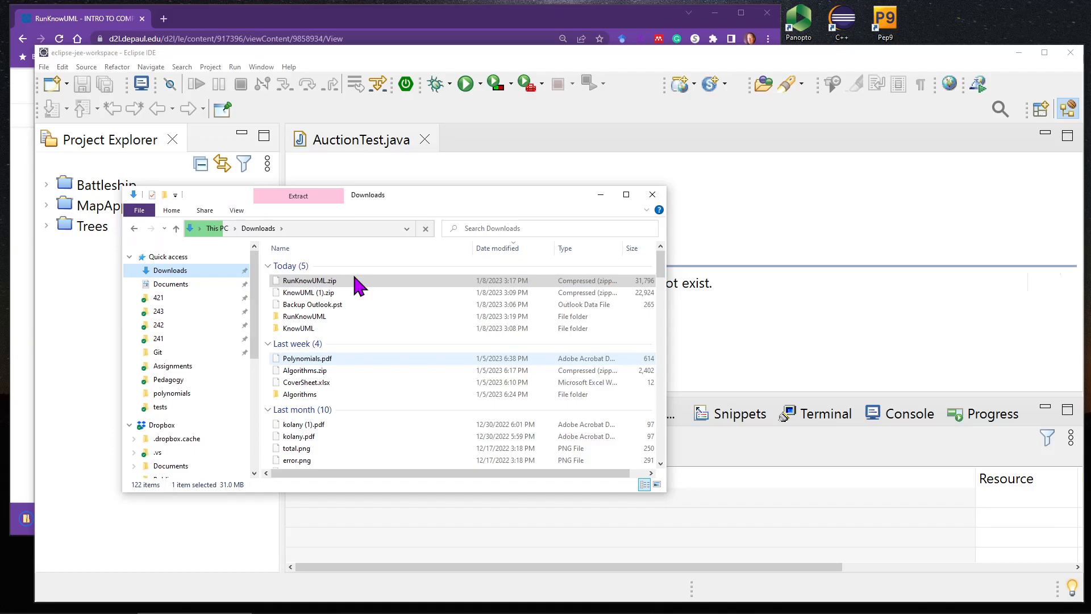
left_click(313, 317)
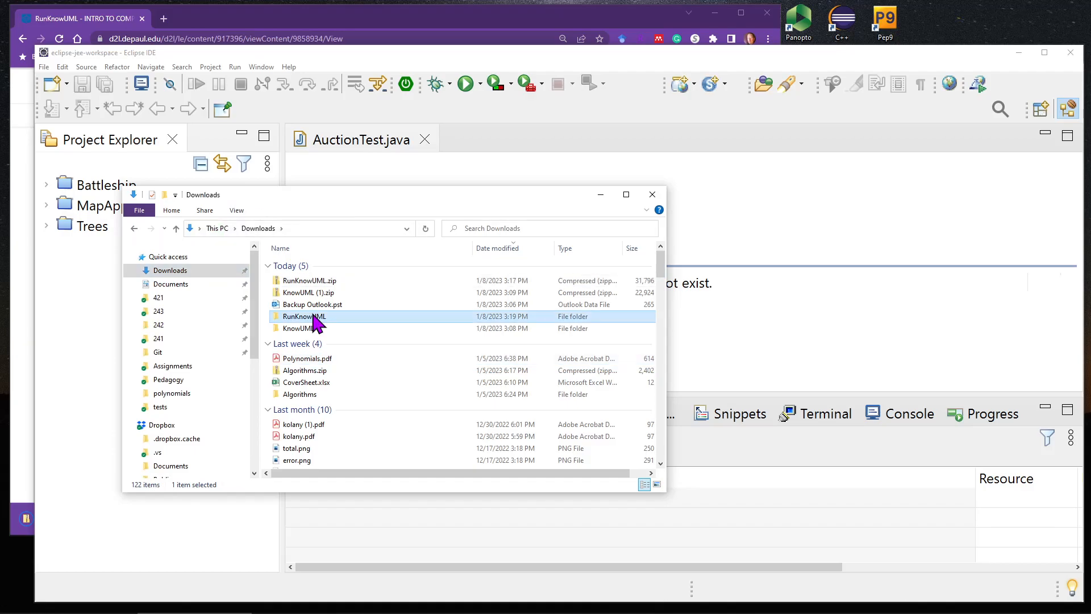
left_click(308, 281)
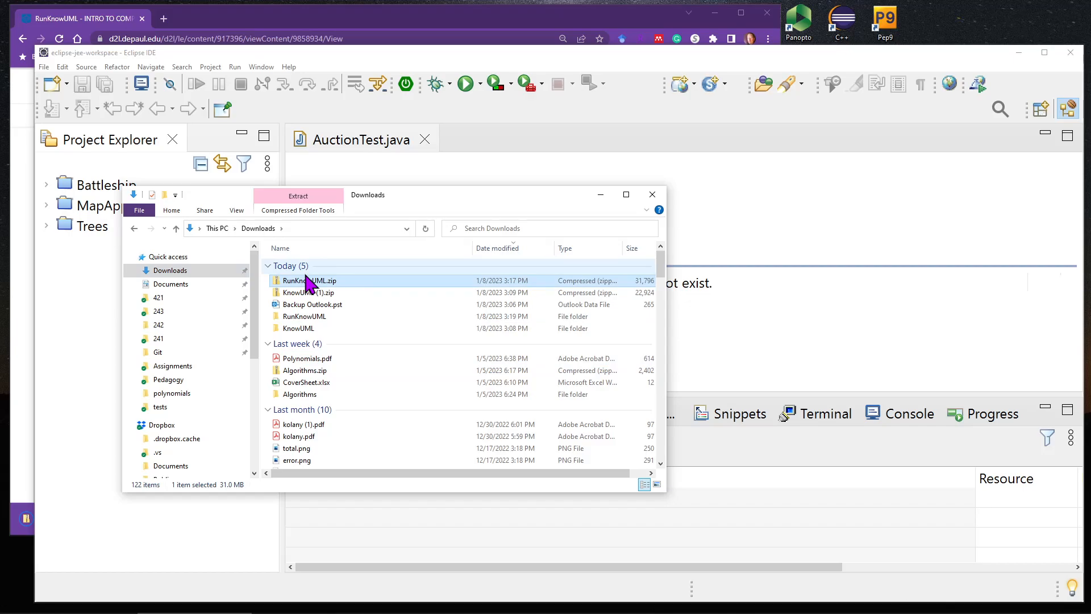
key("Delete")
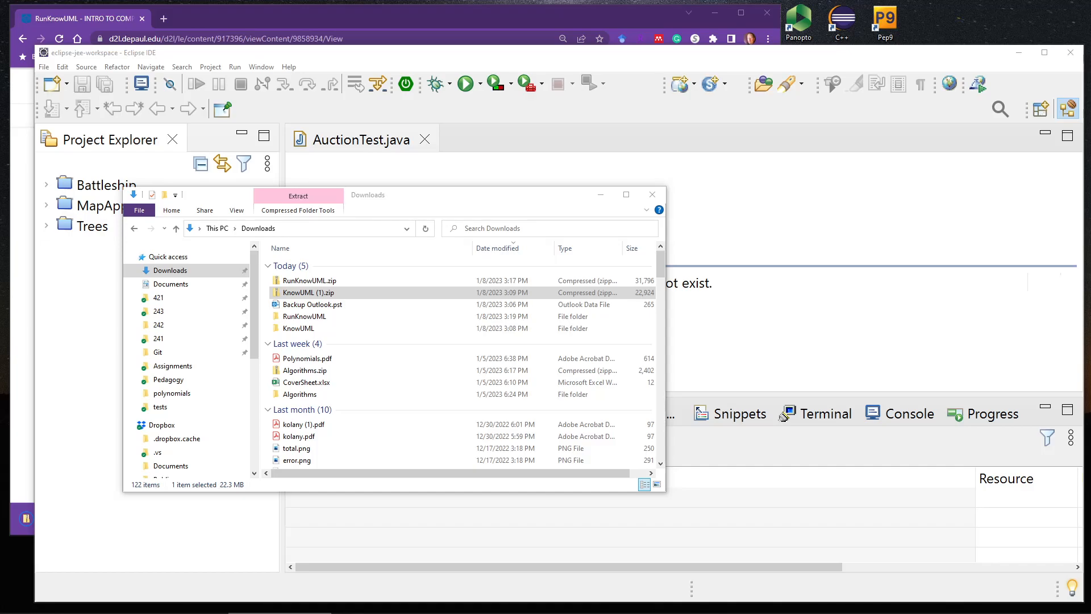
Import the RunKnowUML project into Eclipse from the file system, using the RunKnowUML folder in Downloads as the import source.
left_click(305, 316)
left_click(391, 183)
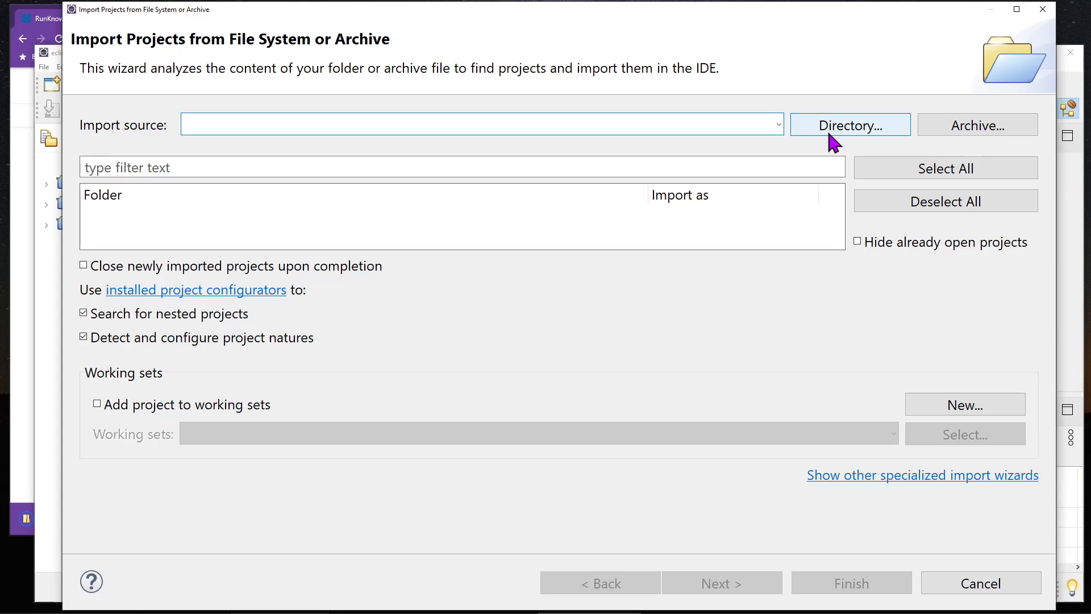
left_click(845, 124)
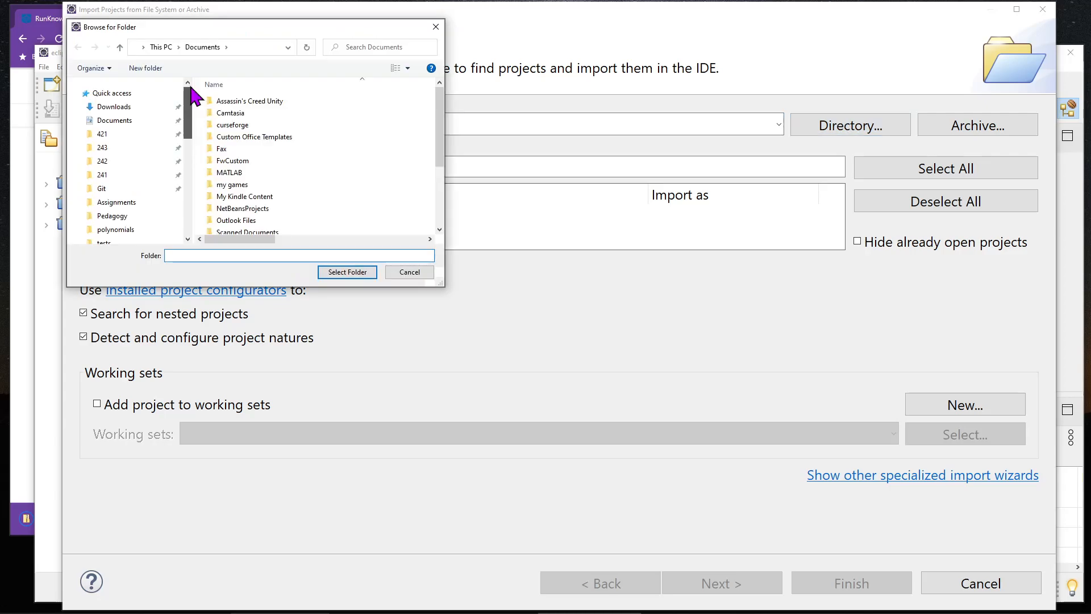
left_click(121, 107)
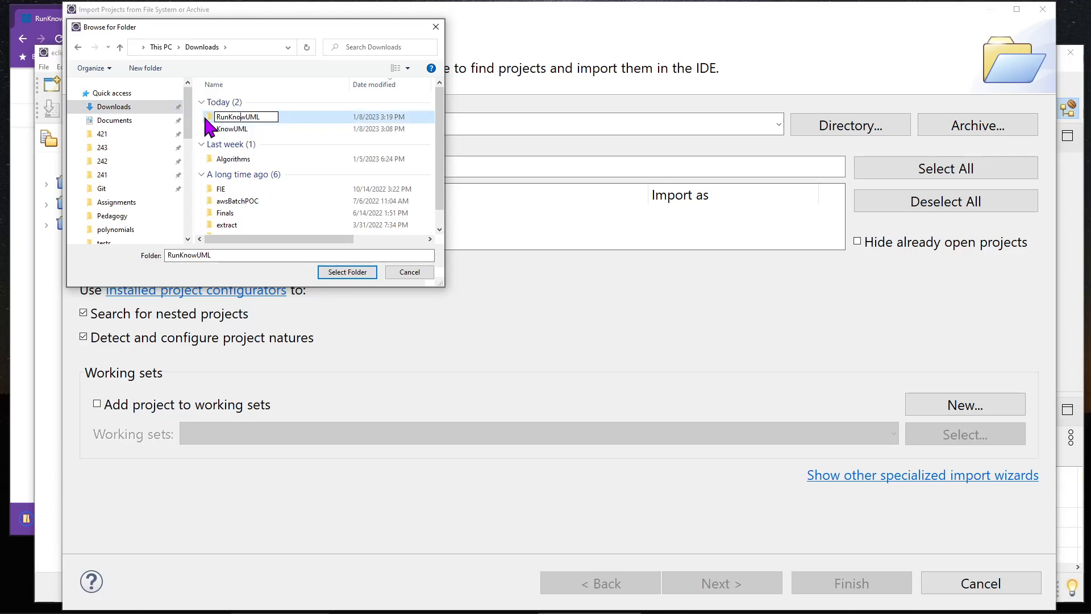
double_click(205, 116)
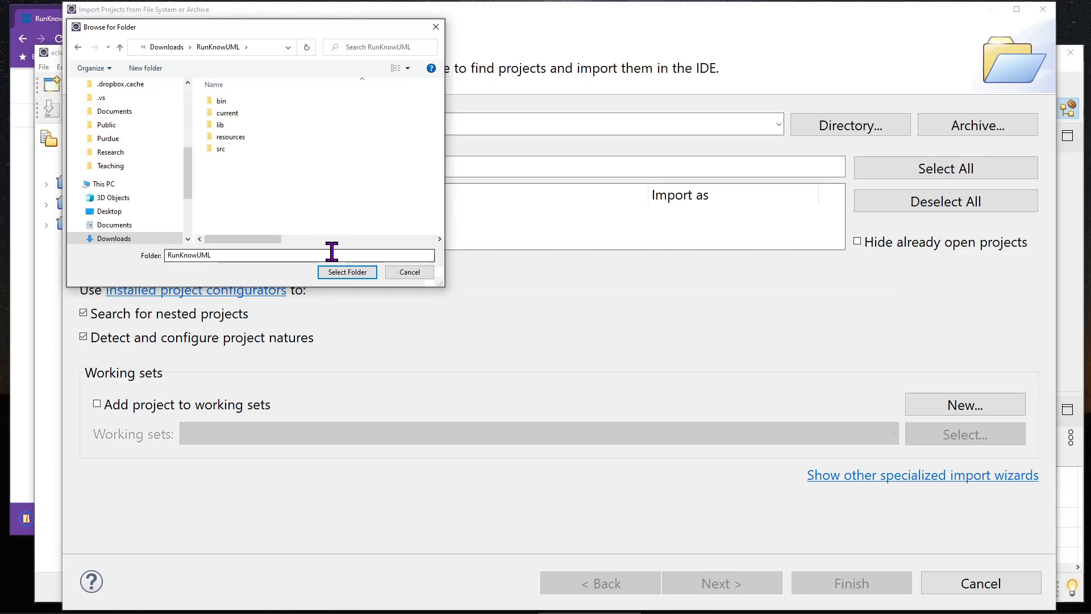
left_click(347, 272)
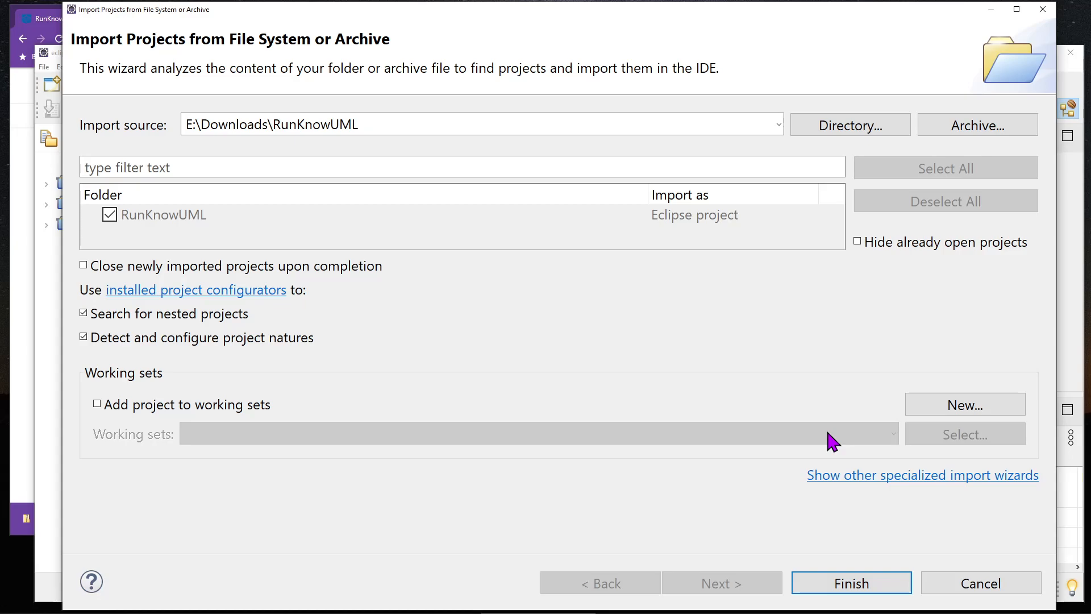
left_click_drag(642, 6, 588, 8)
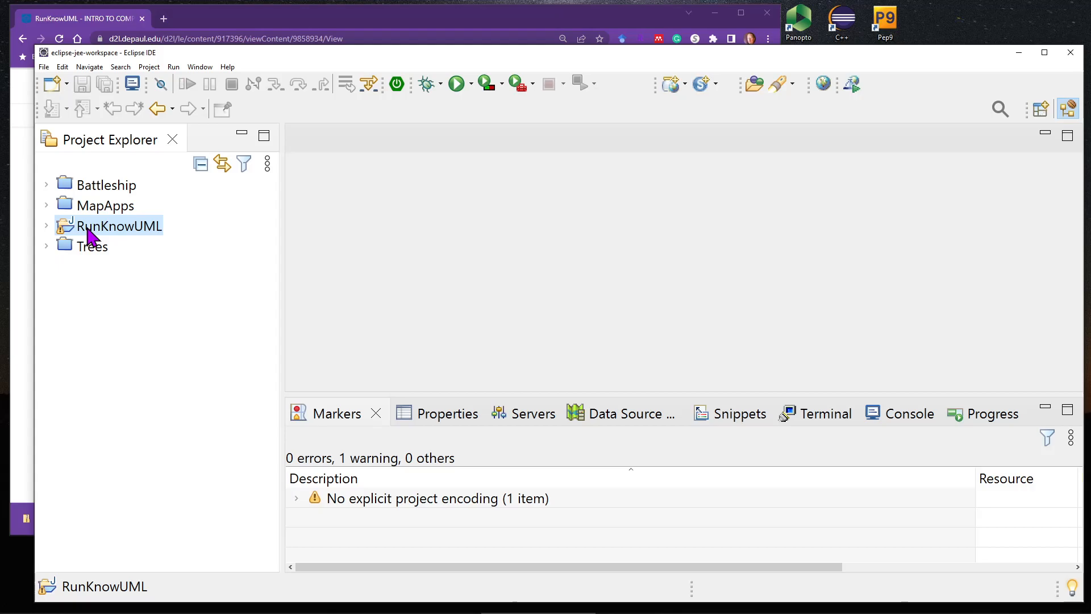
Expand the RunKnowUML project down to RunKnowUML.java in the default package and run that file.
double_click(89, 230)
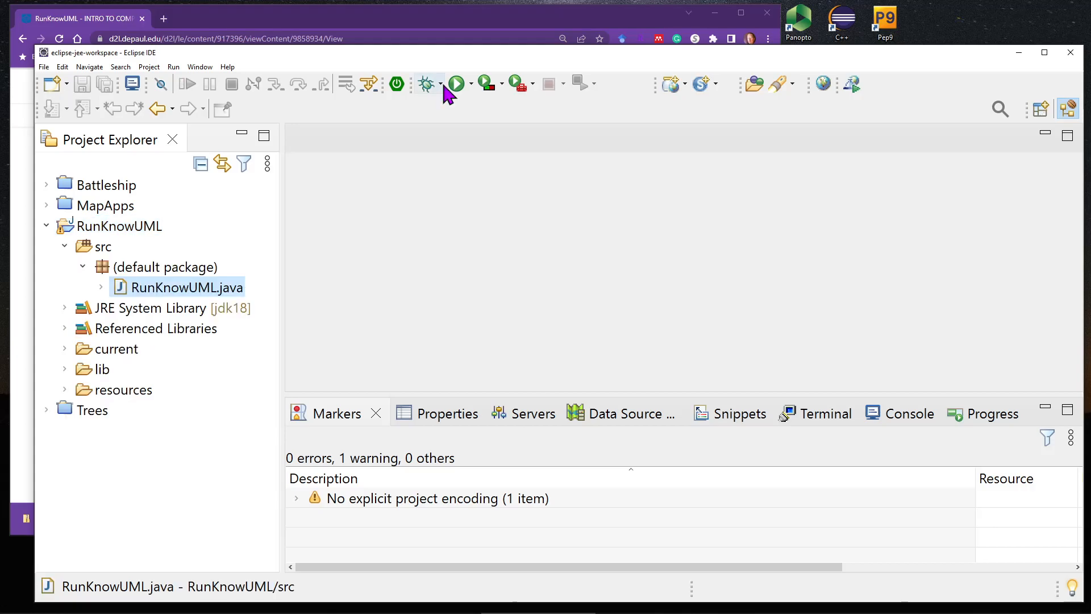
left_click(455, 84)
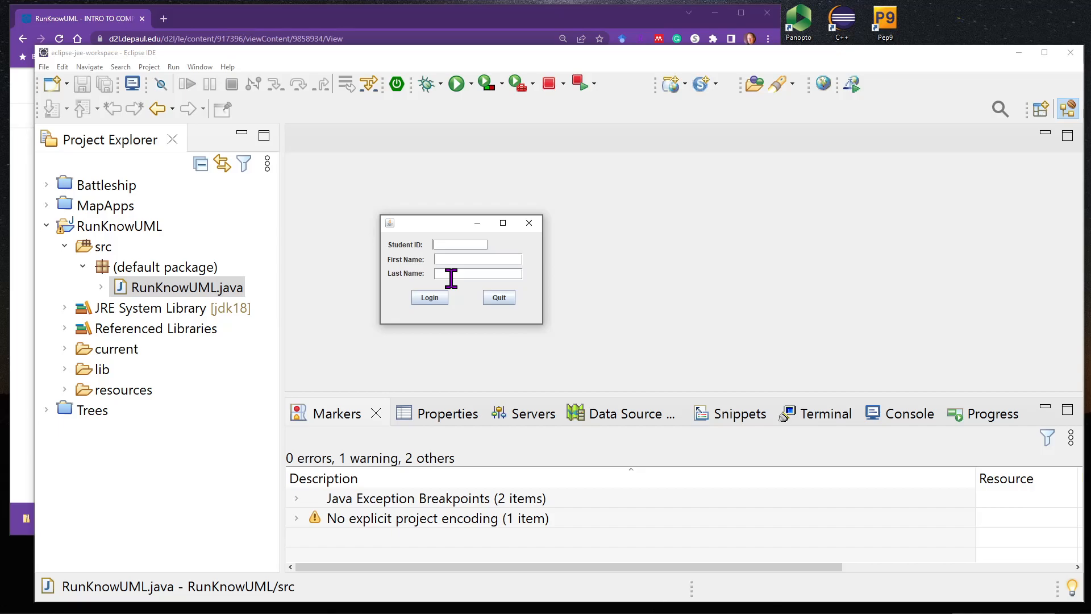
Log in to KnowUML with the student ID, first name and last name.
type("123456789")
key("Tab")
key("Tab")
left_click(430, 298)
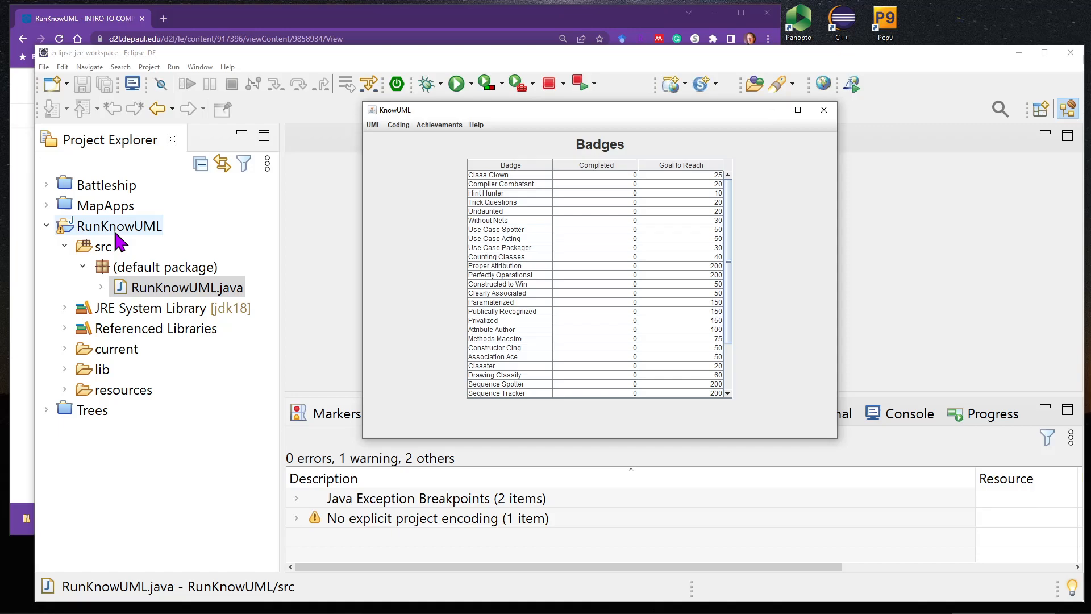
Locate the student's ledger.data and .cfg files in the RunKnowUML project.
left_click(156, 432)
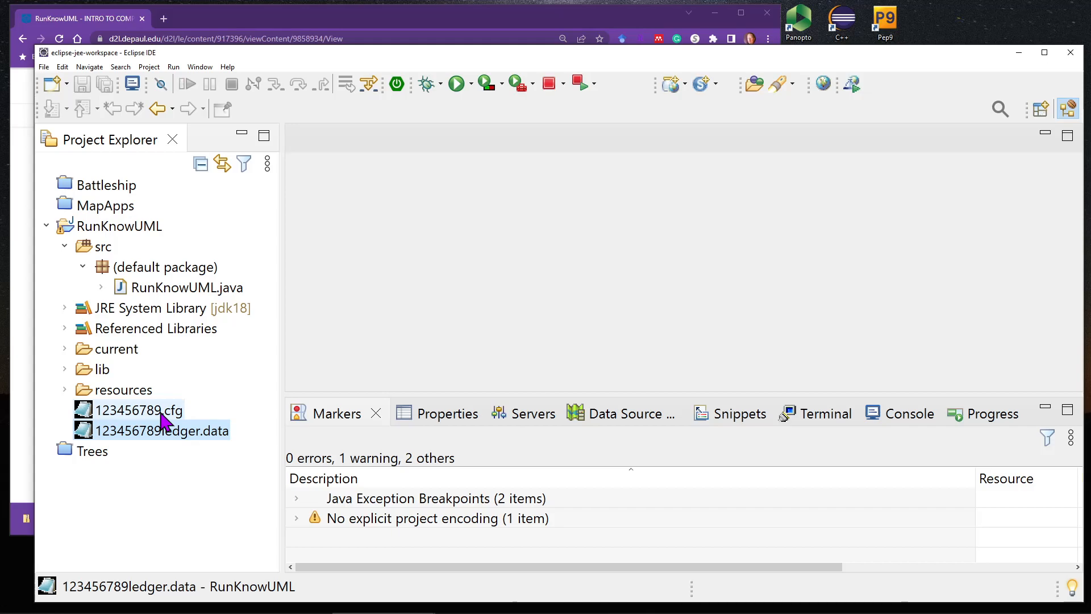
left_click(161, 414)
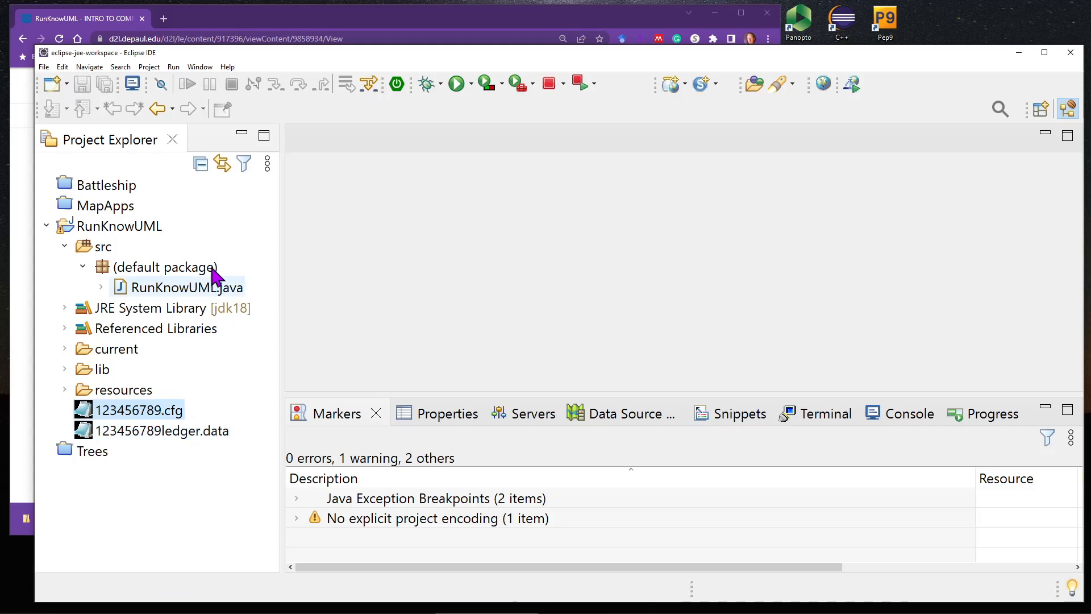